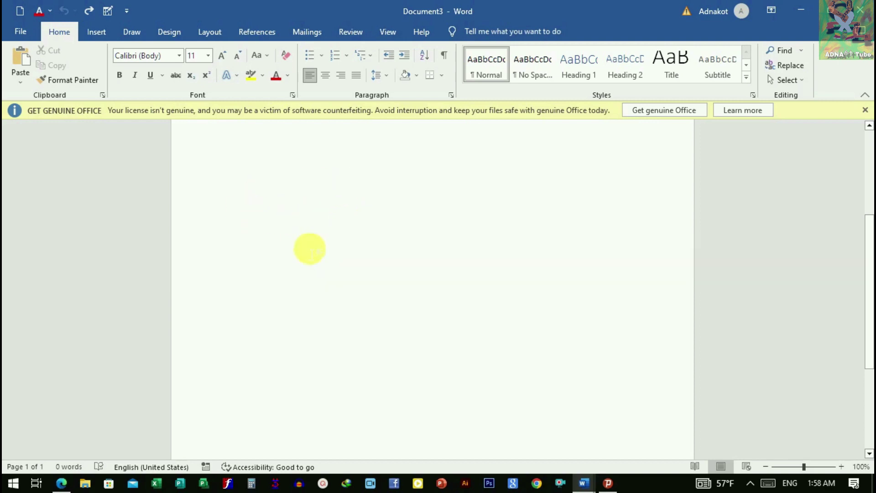
scroll(379, 276, down, 3)
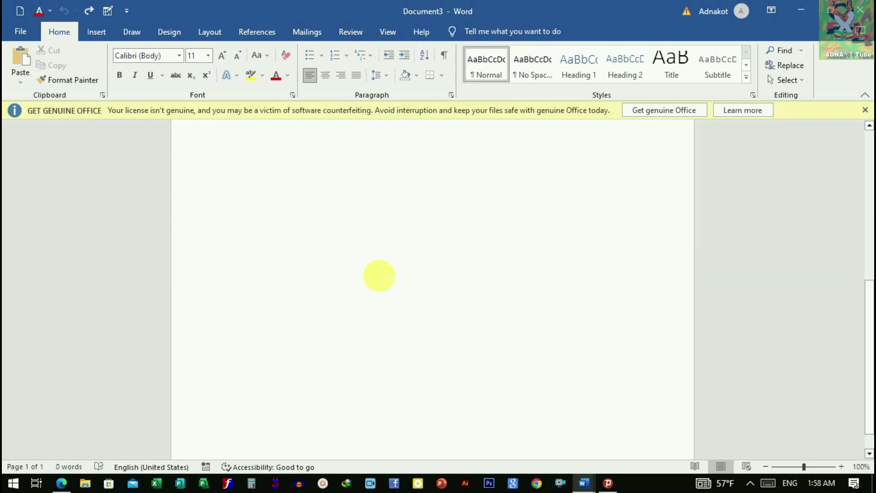
scroll(379, 275, down, 3)
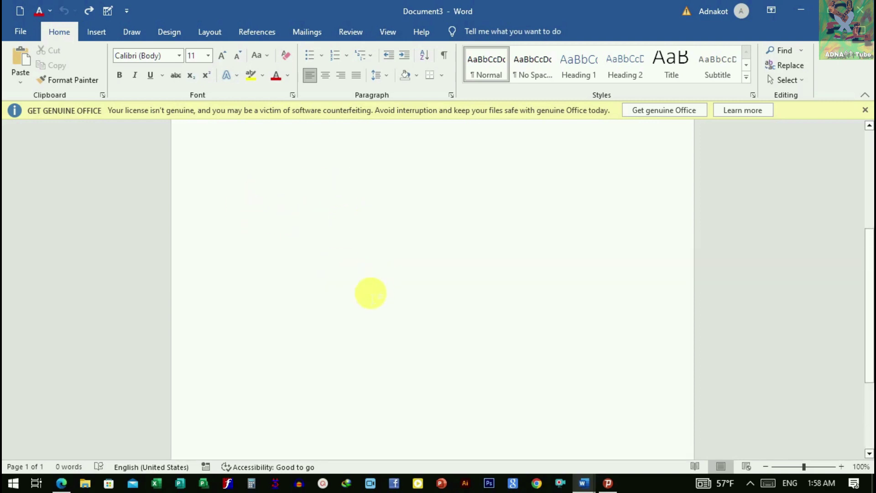
scroll(377, 277, down, 3)
scroll(266, 313, down, 2)
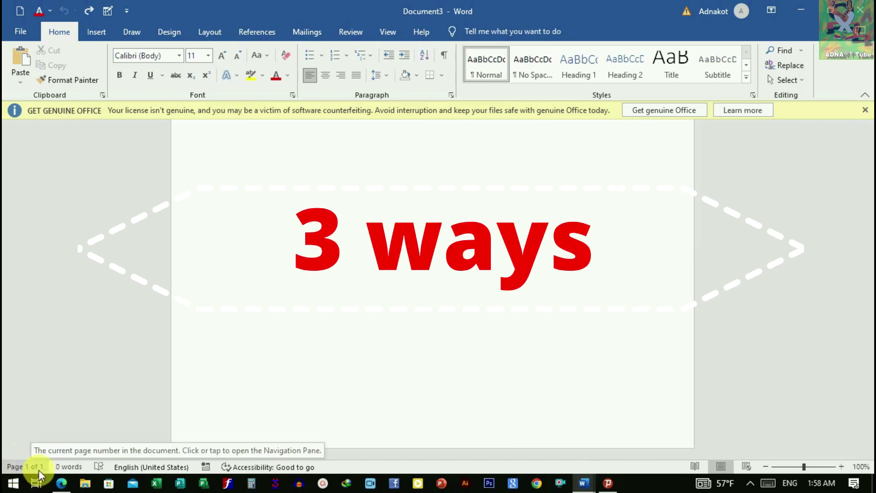
scroll(267, 301, up, 1)
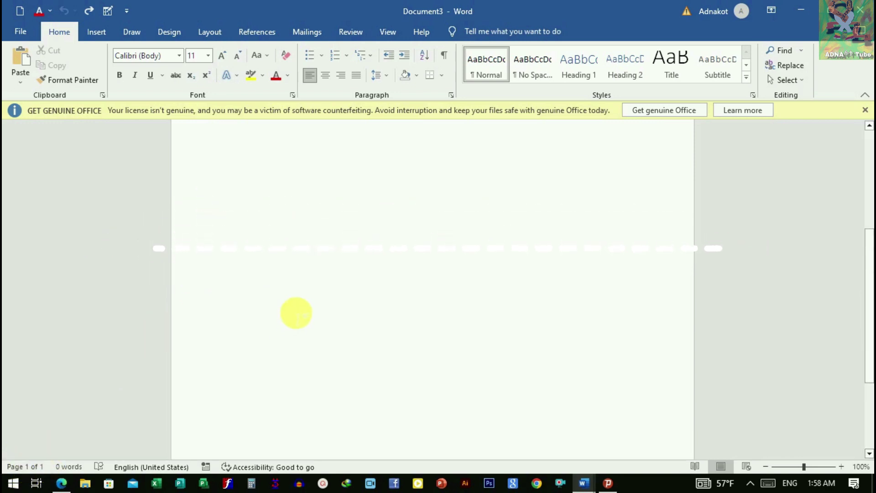
scroll(294, 309, up, 2)
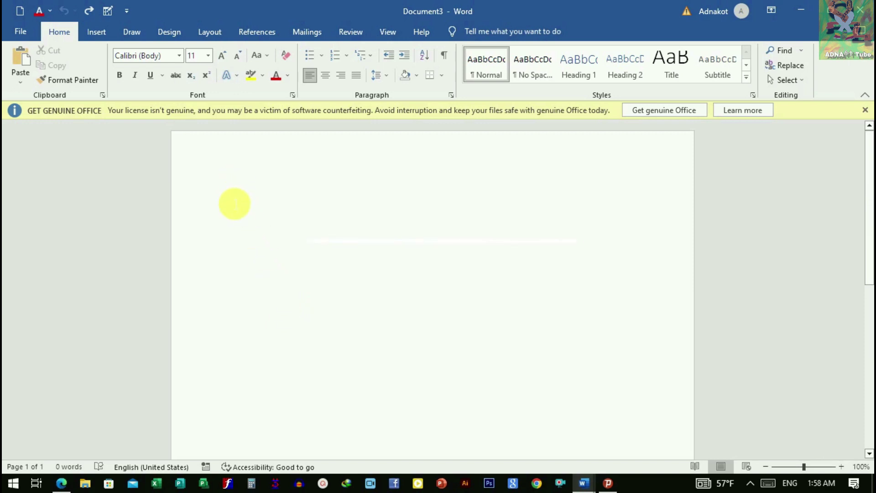
Add empty lines until the caret reaches a new second page
key(Return)
key(Return)
key(Return)
key(Return)
key(Return)
key(Return)
key(Return)
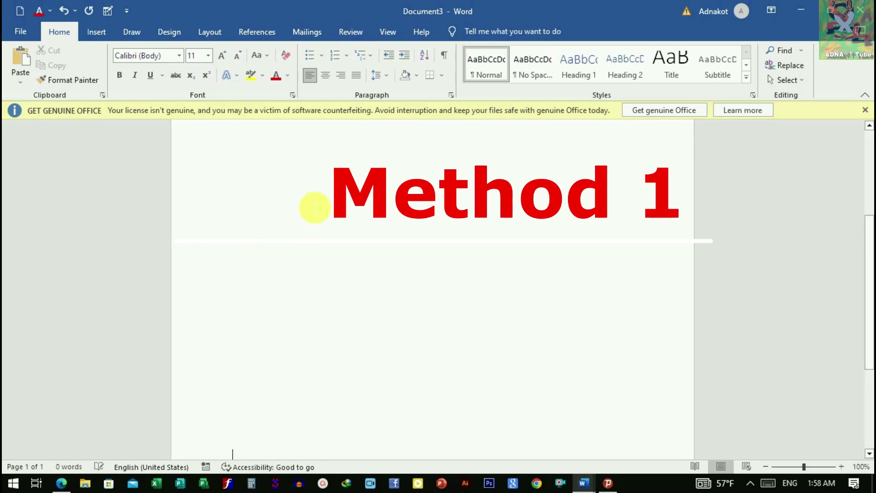
key(Return)
key(Return)
key(Return)
key(Return)
key(Return)
key(Return)
key(Return)
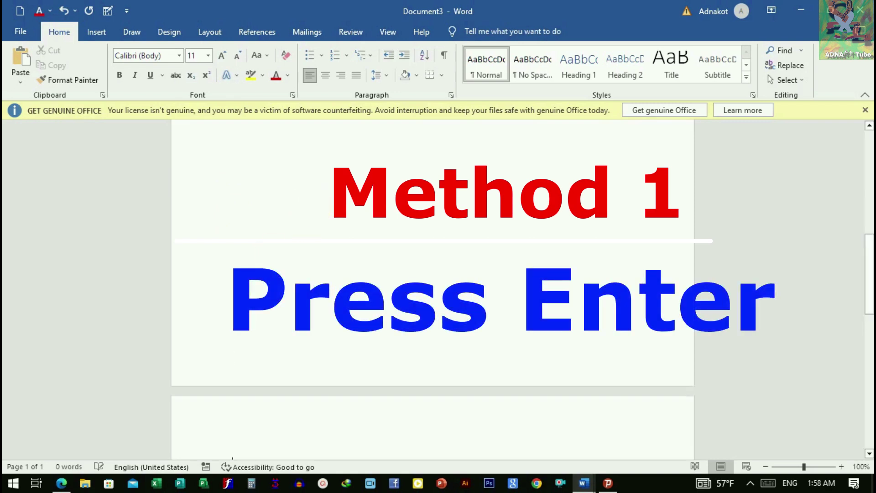
key(Return)
key(Return)
key(Return)
key(Return)
key(Return)
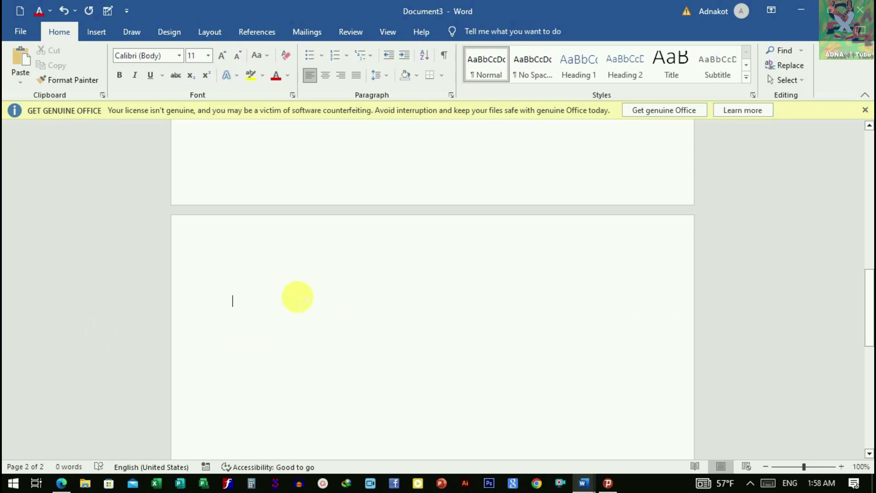
Delete the empty second page, insert a Blank Page, then remove the added pages
key(BackSpace)
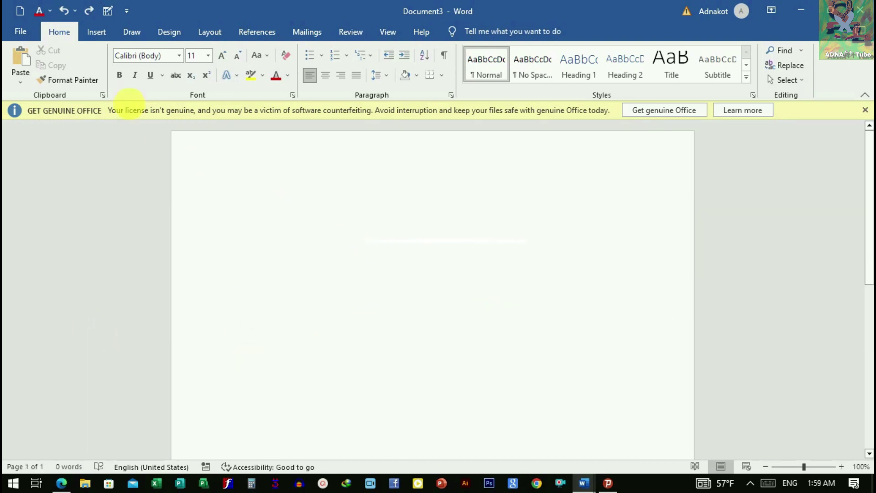
click(104, 35)
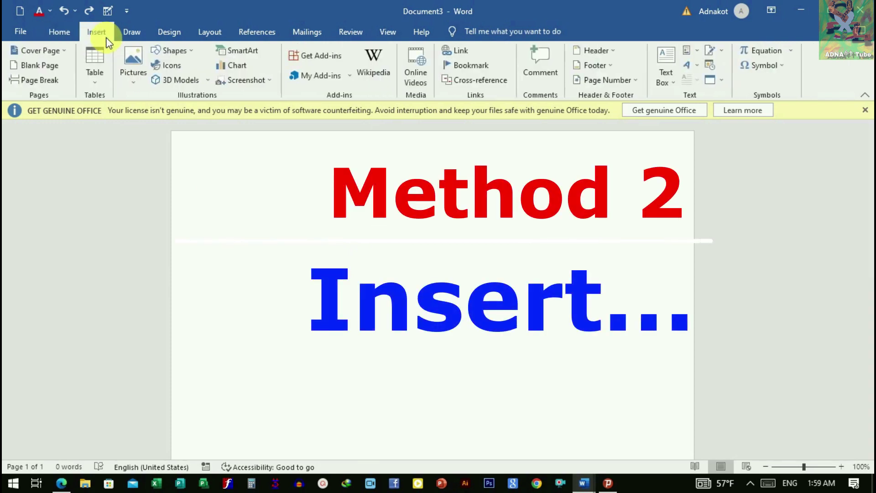
click(48, 67)
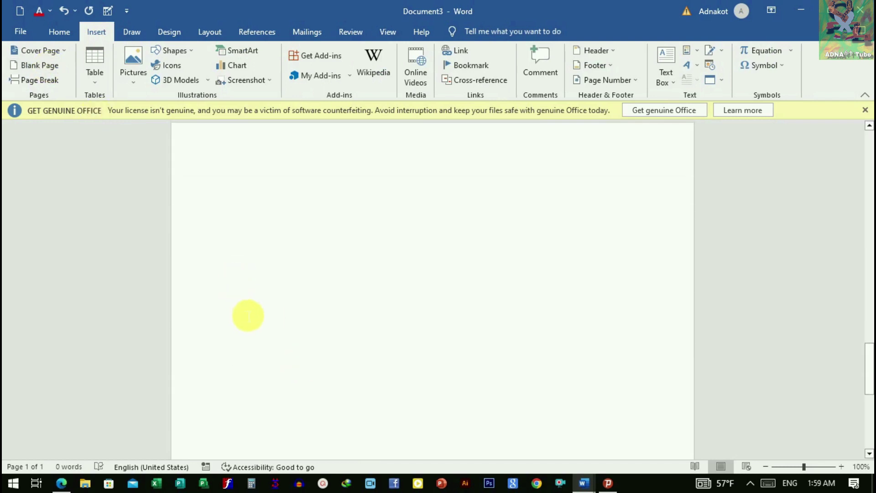
scroll(205, 356, down, 1)
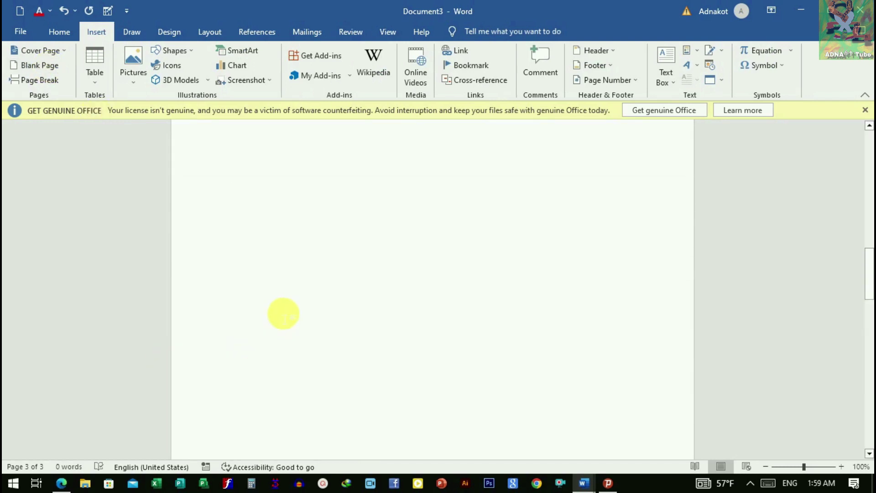
key(BackSpace)
key(BackSpace)
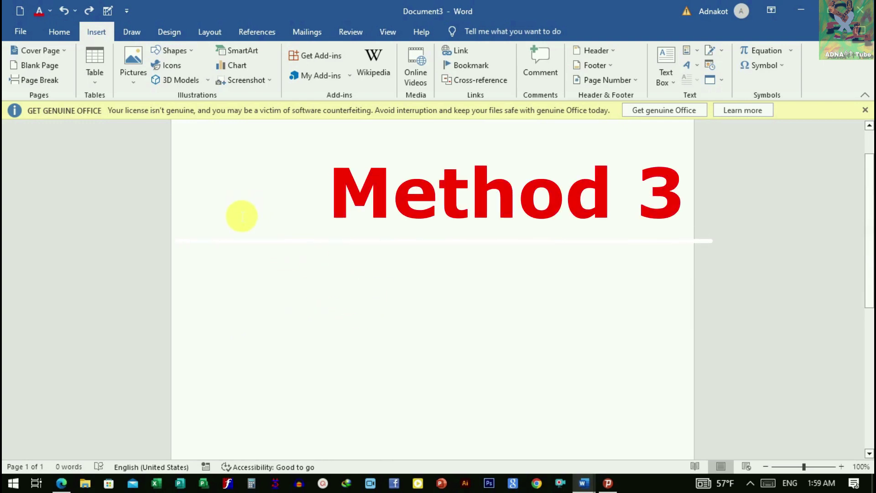
scroll(226, 185, up, 1)
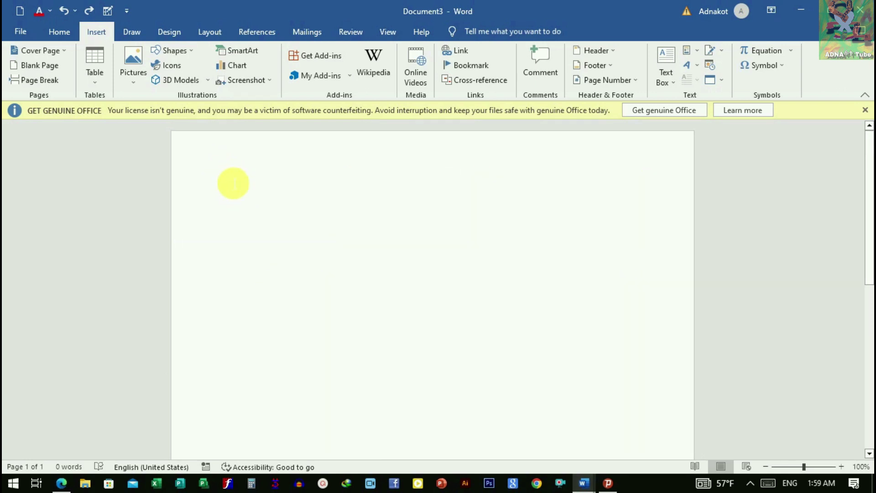
Add a page break with Ctrl+Enter for a second page, then remove it
key(ctrl+Return)
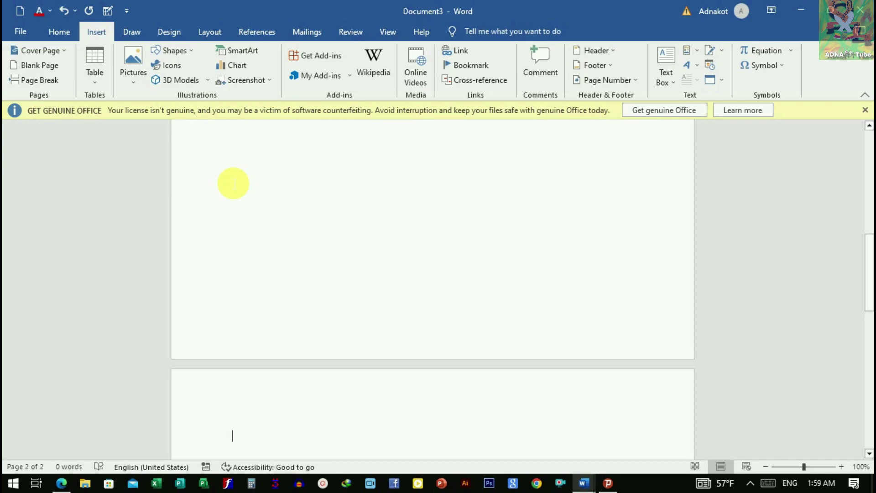
scroll(346, 365, down, 2)
scroll(313, 344, down, 4)
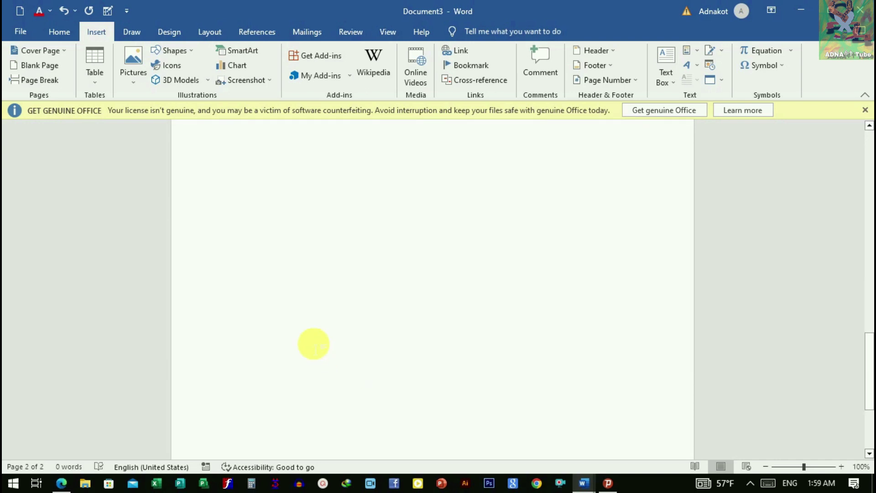
key(BackSpace)
Insert a Page break from Layout > Breaks to create page 2
click(213, 33)
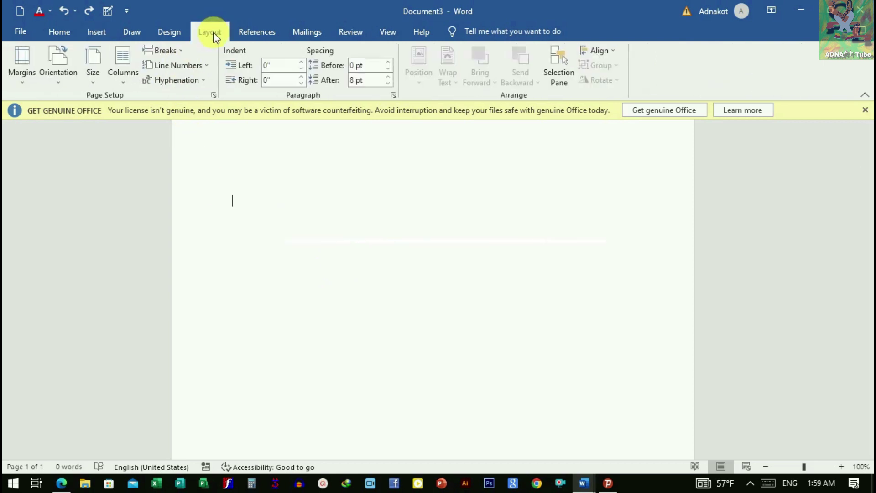
click(164, 53)
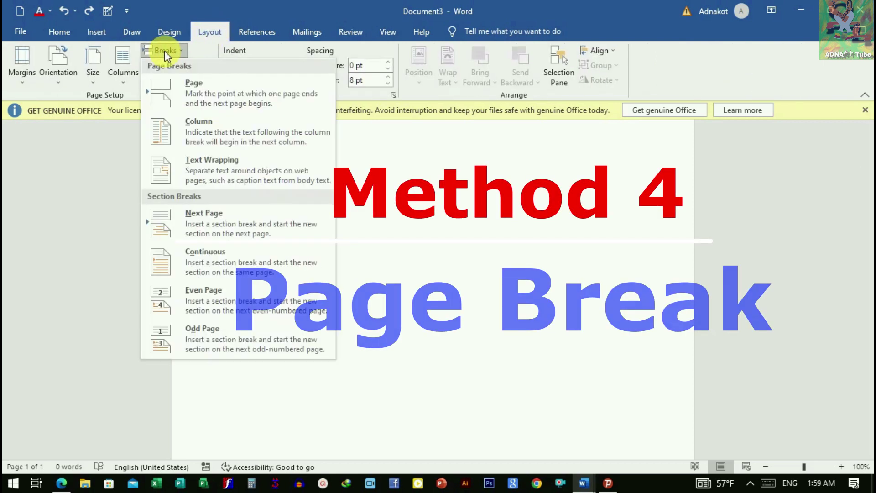
click(205, 97)
scroll(271, 409, down, 3)
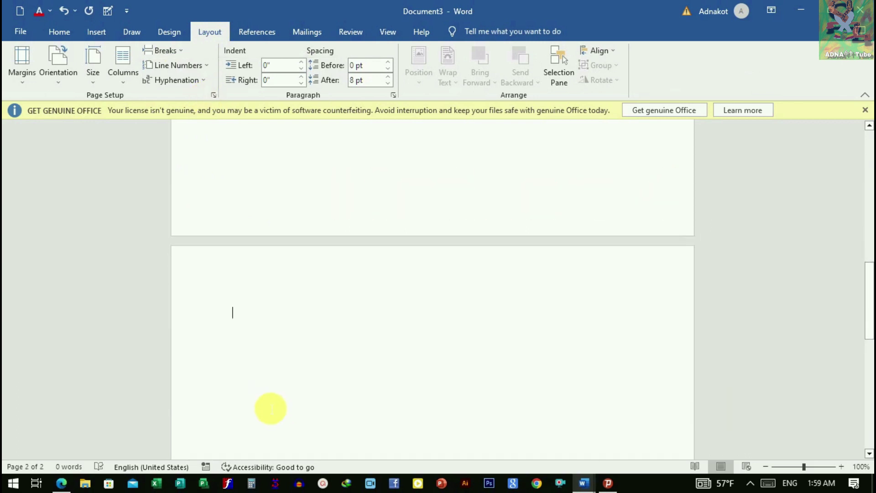
scroll(271, 409, down, 3)
scroll(399, 356, up, 3)
scroll(343, 295, up, 1)
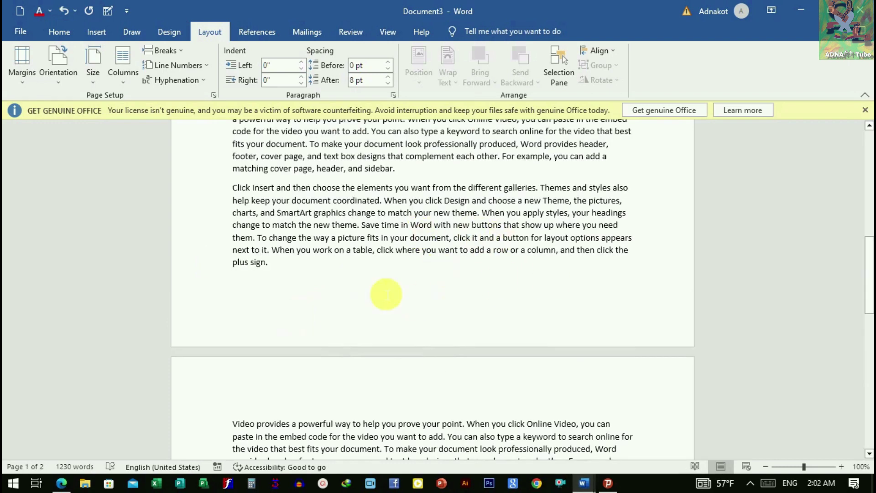
Insert a Ctrl+Enter page break after "plus sign.", then delete the resulting blank page
click(257, 269)
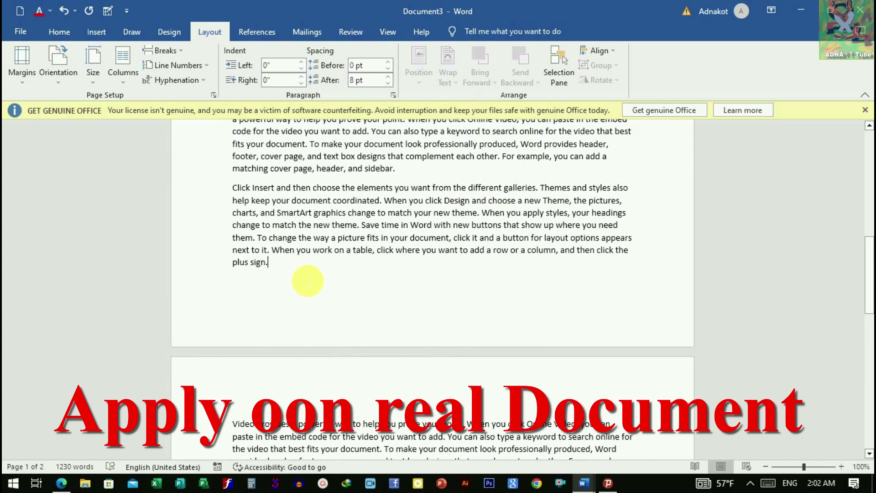
key(ctrl+Return)
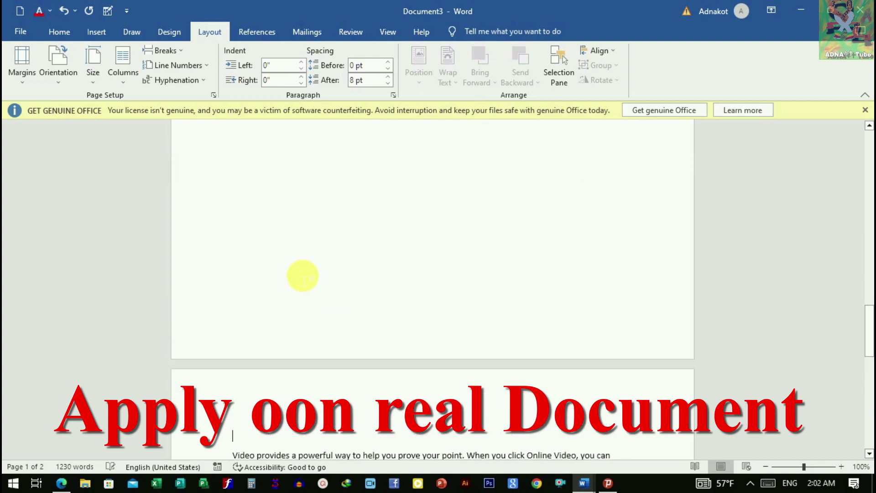
scroll(304, 275, up, 1)
scroll(384, 354, up, 5)
scroll(387, 356, up, 5)
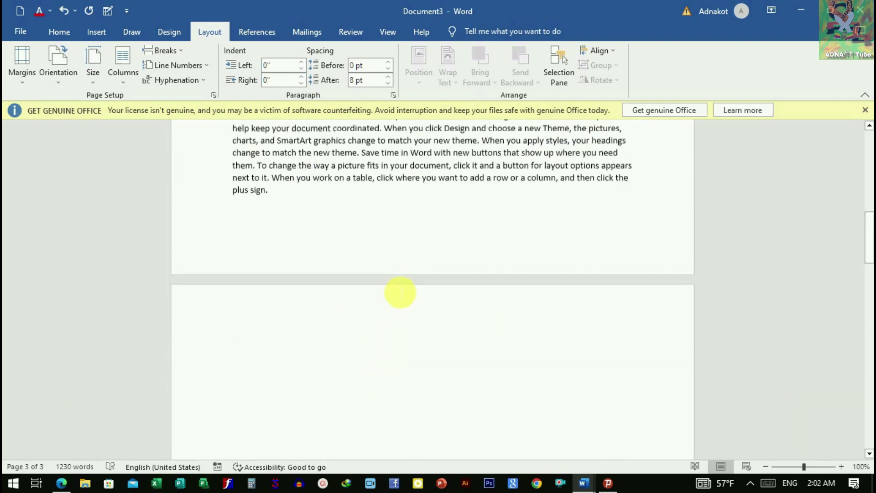
scroll(399, 293, up, 1)
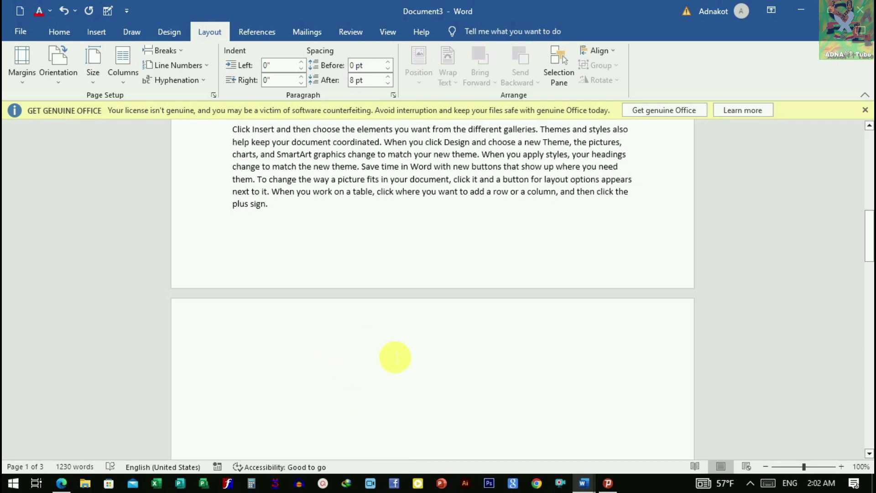
key(BackSpace)
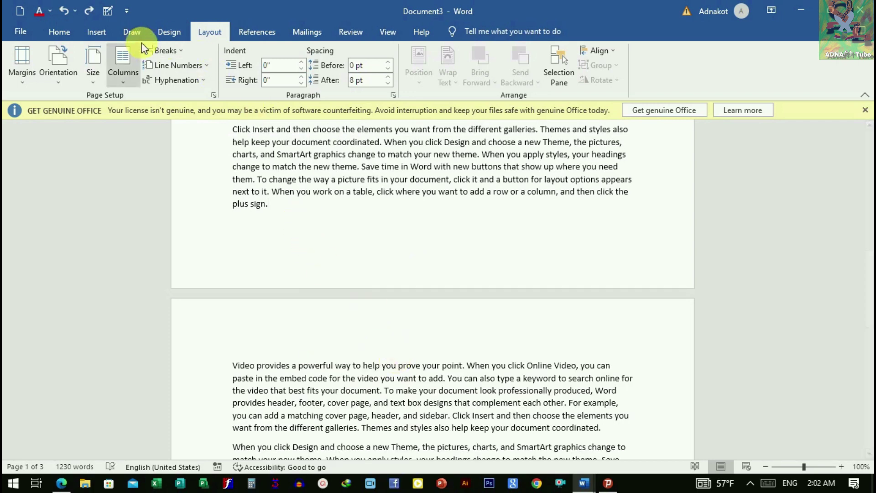
Insert a break from the Breaks list, then a Page break after "plus sign."
click(164, 51)
click(192, 116)
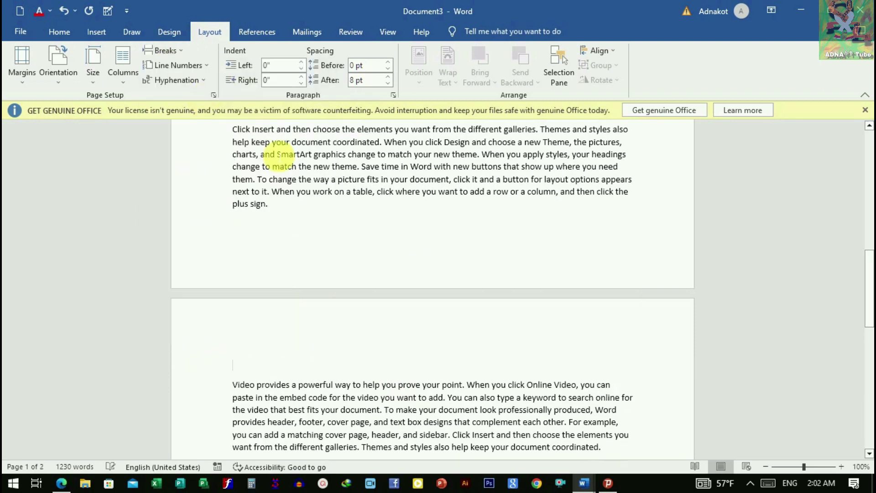
click(167, 50)
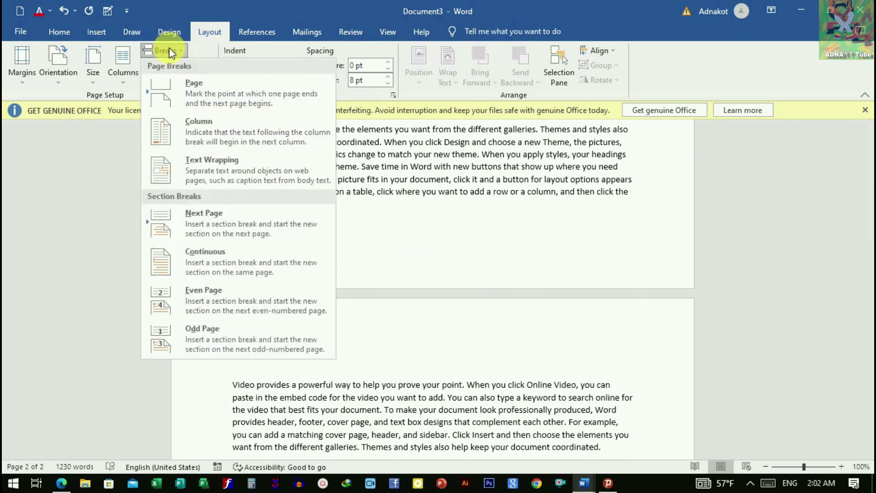
click(199, 94)
scroll(327, 353, up, 2)
scroll(326, 354, up, 5)
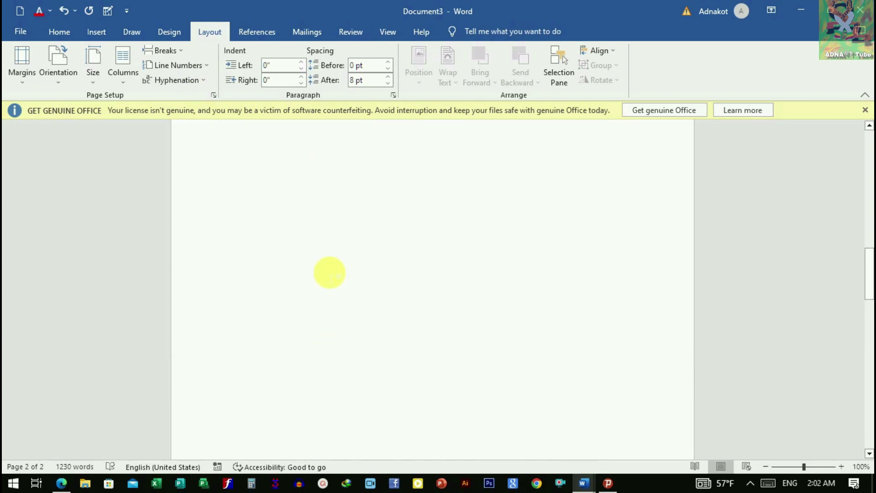
scroll(330, 273, up, 2)
scroll(358, 317, up, 1)
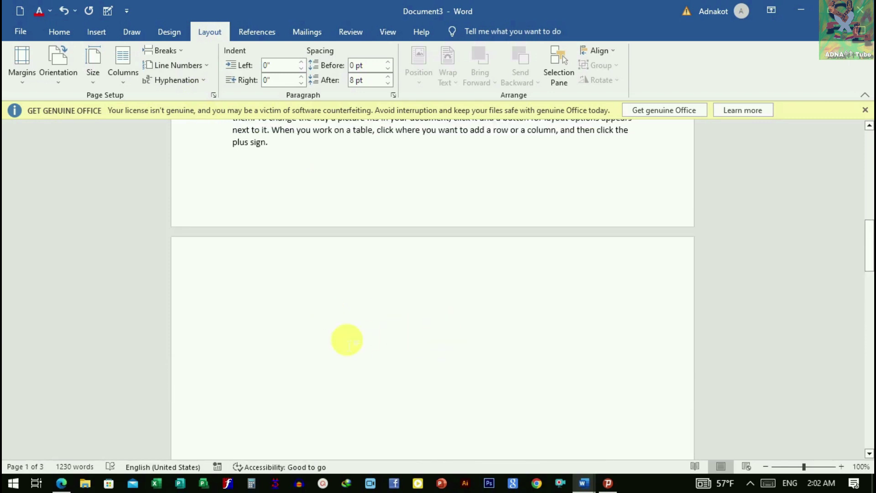